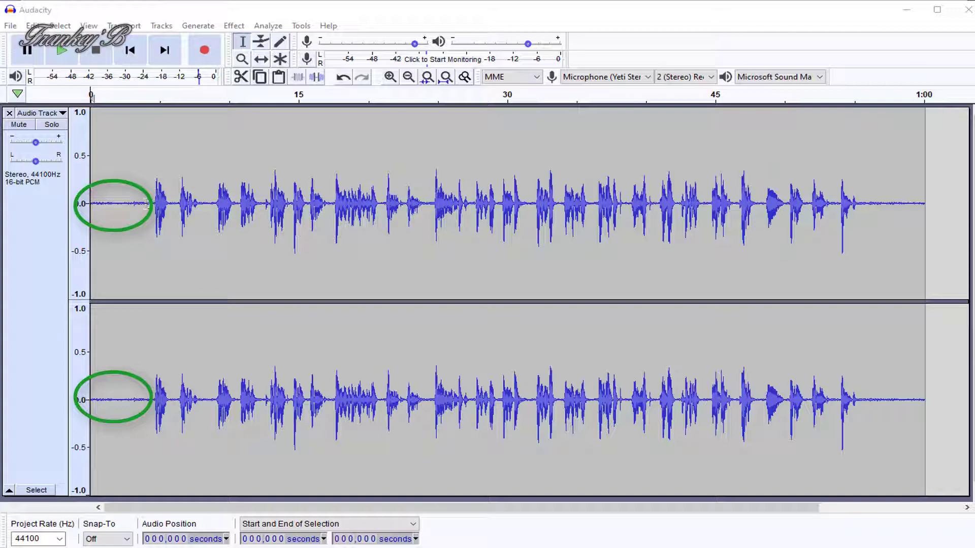
# Step: Select the silent first ~3 seconds of the recording as the noise sample
pyautogui.moveTo(149, 204); pyautogui.dragTo(90, 204)
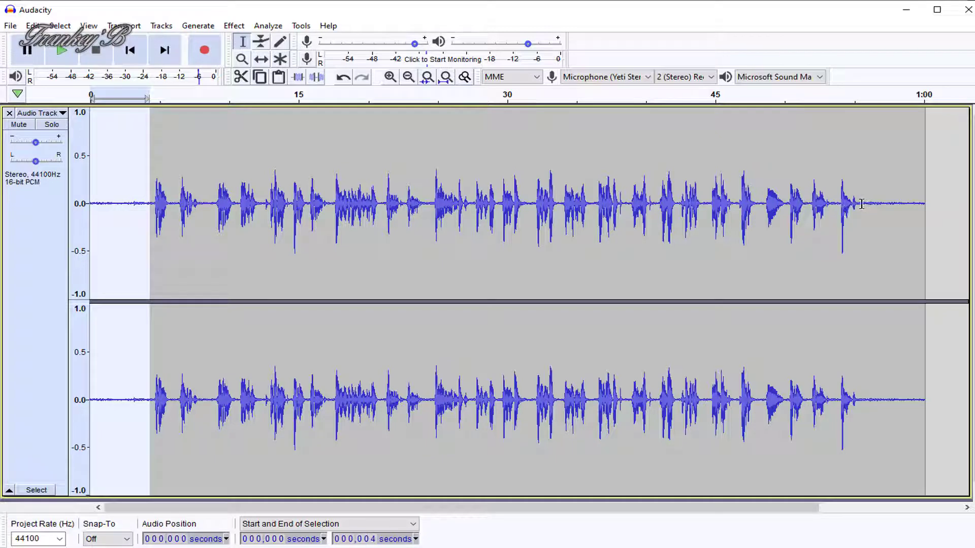
pyautogui.moveTo(861, 204)
pyautogui.mouseDown()
pyautogui.moveTo(924, 204)
pyautogui.moveTo(911, 207)
pyautogui.mouseUp()
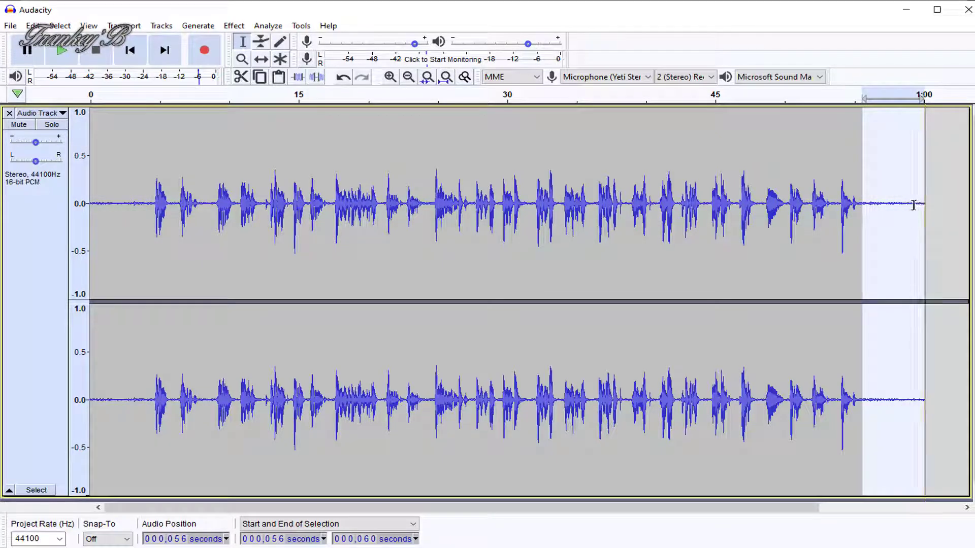
pyautogui.moveTo(147, 206); pyautogui.dragTo(90, 210)
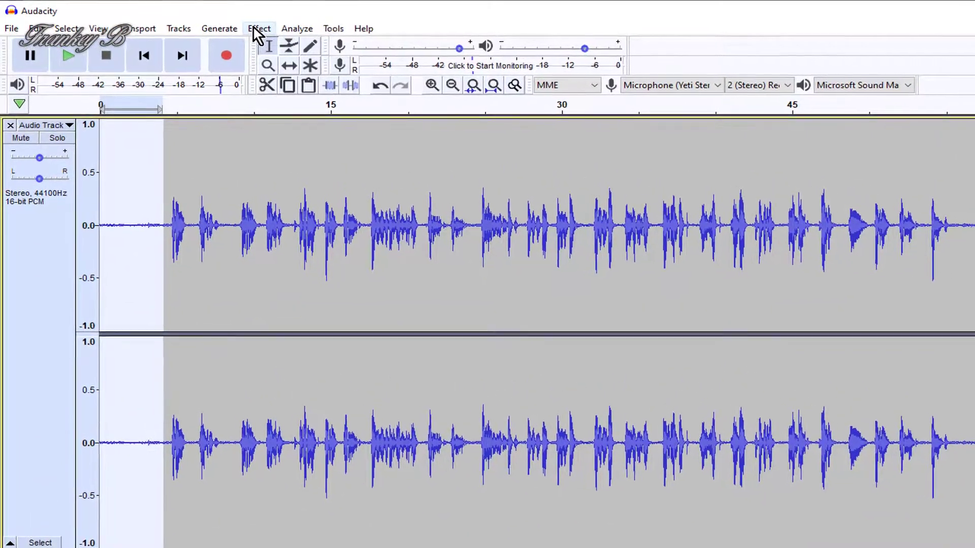
# Step: Capture a noise profile from that silence via the Noise Reduction effect
pyautogui.click(257, 27)
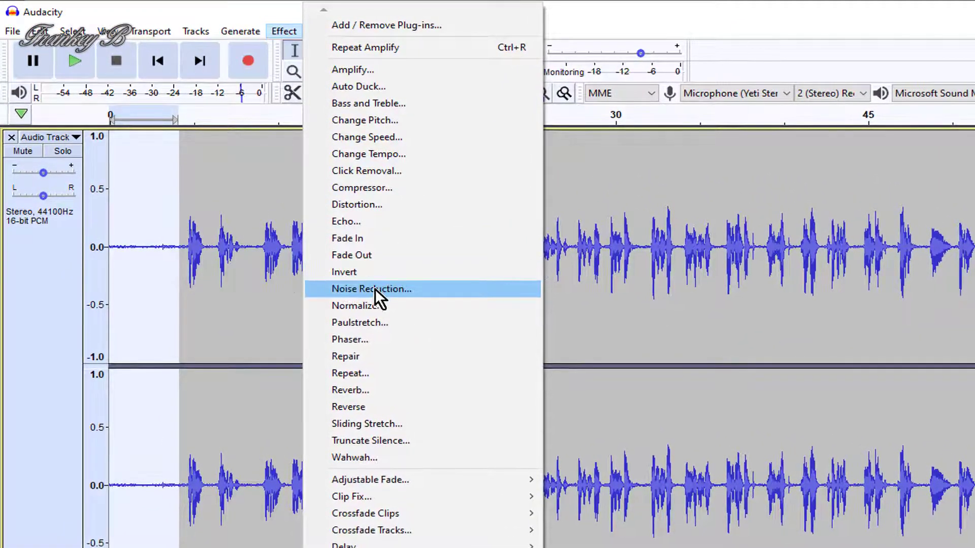
pyautogui.click(375, 290)
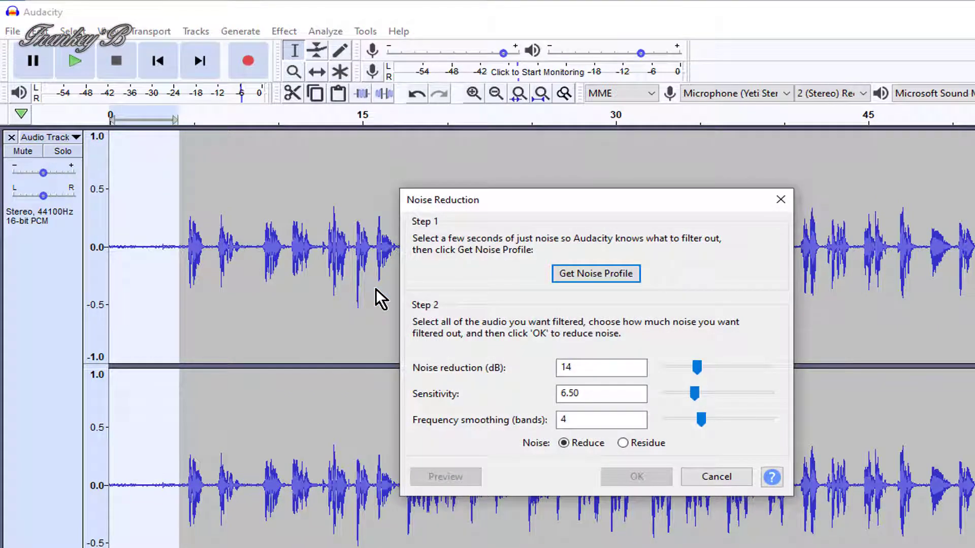
pyautogui.click(591, 274)
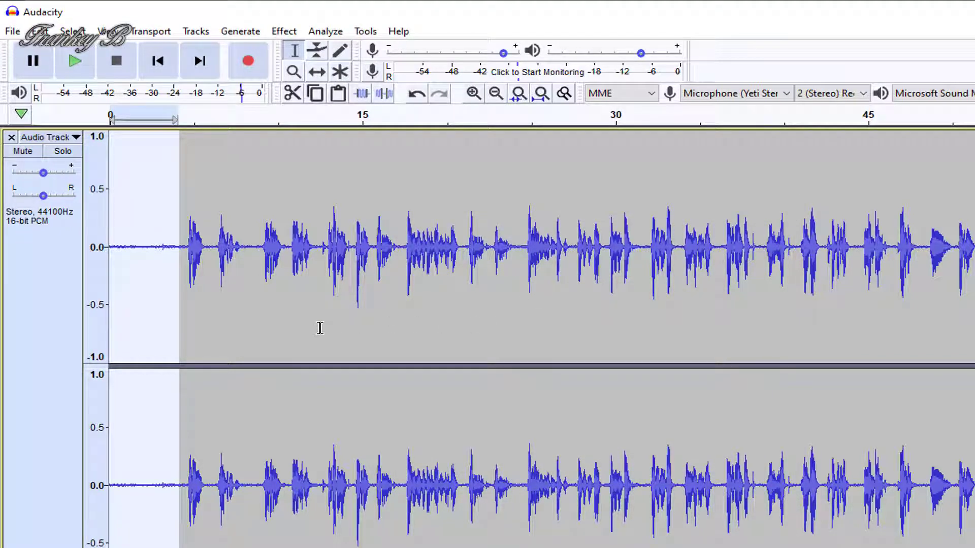
# Step: Select the whole recording and bring up Noise Reduction (14 dB, 6.50 sensitivity, 4 bands)
pyautogui.hotkey('ctrl', 'a')
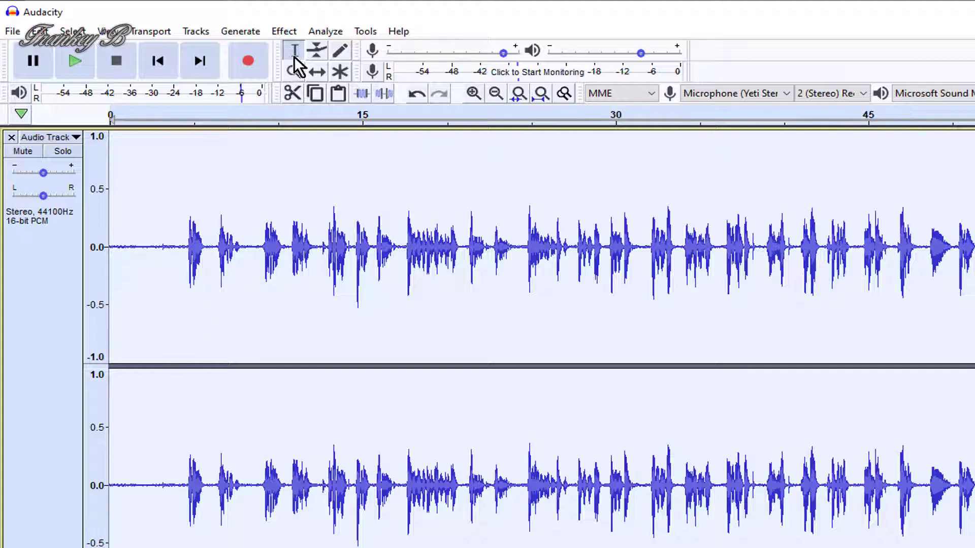
pyautogui.click(291, 30)
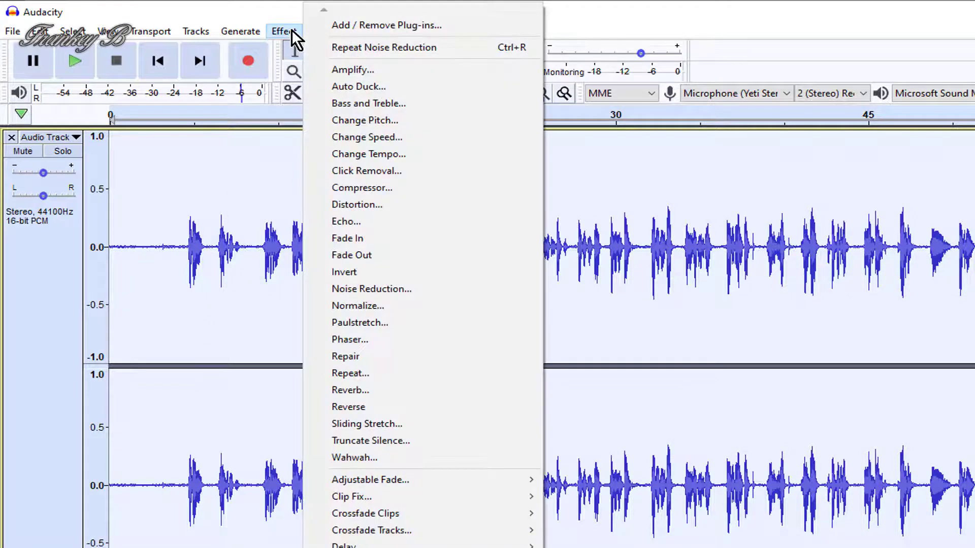
pyautogui.click(348, 290)
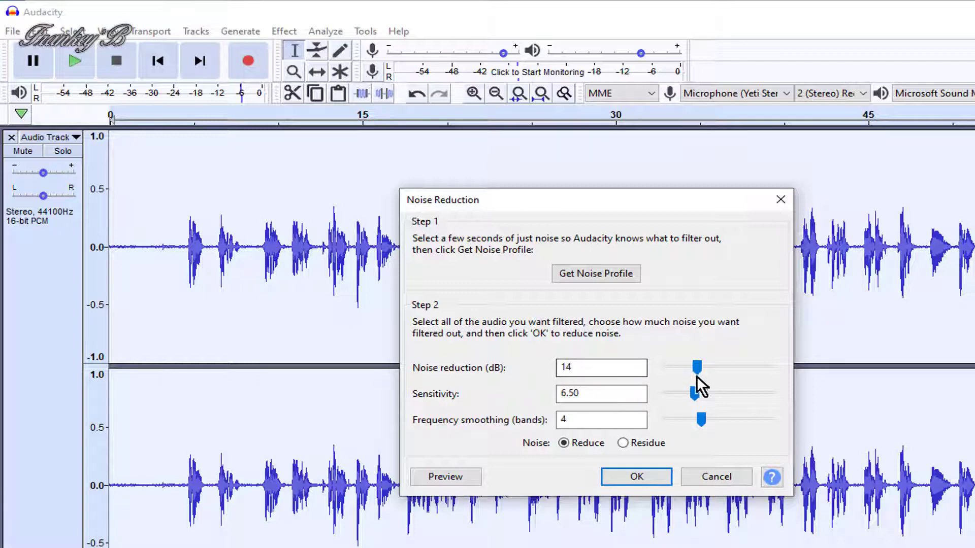
pyautogui.moveTo(699, 369)
pyautogui.mouseDown()
pyautogui.moveTo(671, 367)
pyautogui.moveTo(748, 369)
pyautogui.moveTo(669, 367)
pyautogui.moveTo(710, 369)
pyautogui.mouseUp()
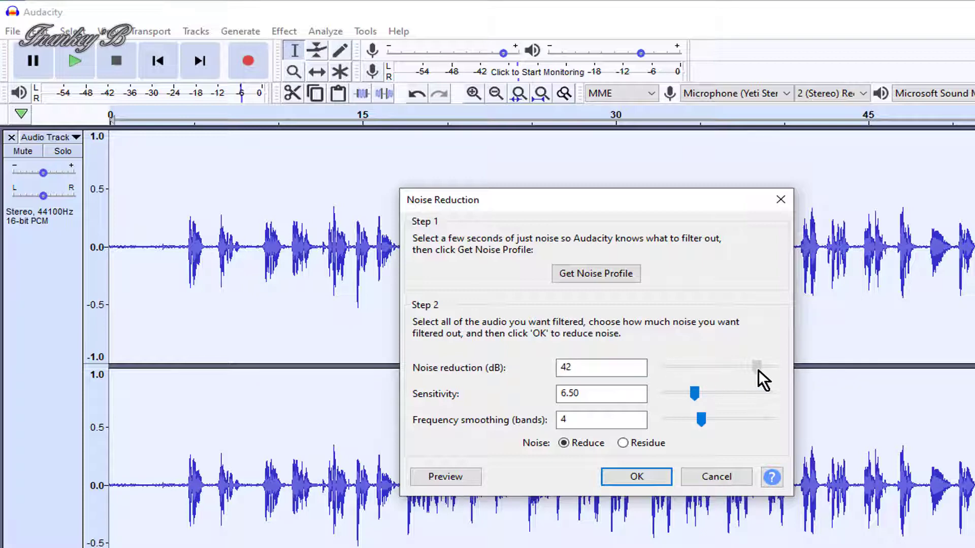
pyautogui.moveTo(750, 370); pyautogui.dragTo(709, 370)
pyautogui.moveTo(700, 370); pyautogui.dragTo(697, 368)
pyautogui.click(570, 369)
pyautogui.moveTo(697, 393); pyautogui.dragTo(734, 392)
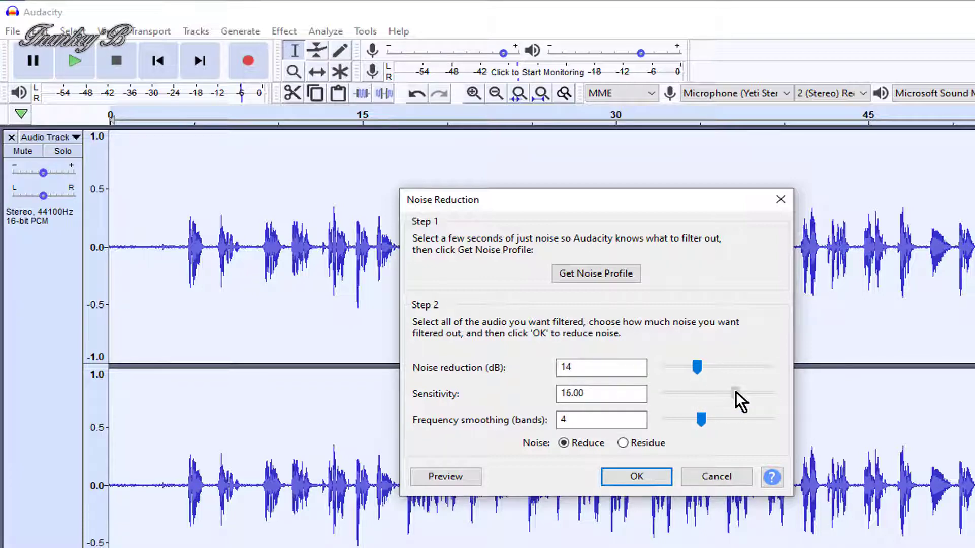
pyautogui.moveTo(735, 392)
pyautogui.mouseDown()
pyautogui.moveTo(676, 389)
pyautogui.moveTo(697, 389)
pyautogui.mouseUp()
pyautogui.click(583, 392)
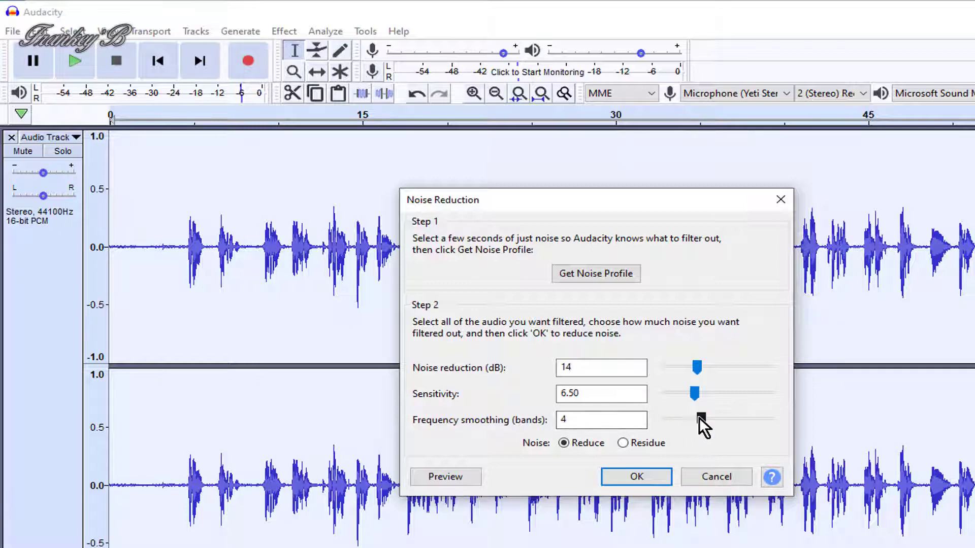
pyautogui.moveTo(699, 419)
pyautogui.mouseDown()
pyautogui.moveTo(743, 419)
pyautogui.moveTo(669, 419)
pyautogui.moveTo(718, 417)
pyautogui.moveTo(691, 418)
pyautogui.mouseUp()
pyautogui.moveTo(694, 417); pyautogui.dragTo(697, 418)
pyautogui.click(584, 420)
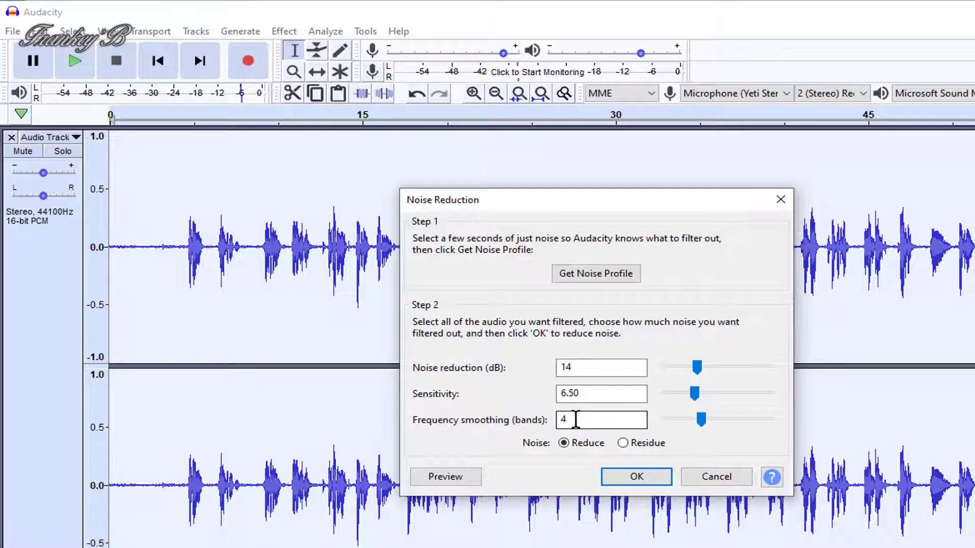
# Step: Apply noise reduction across the entire stereo recording
pyautogui.click(632, 480)
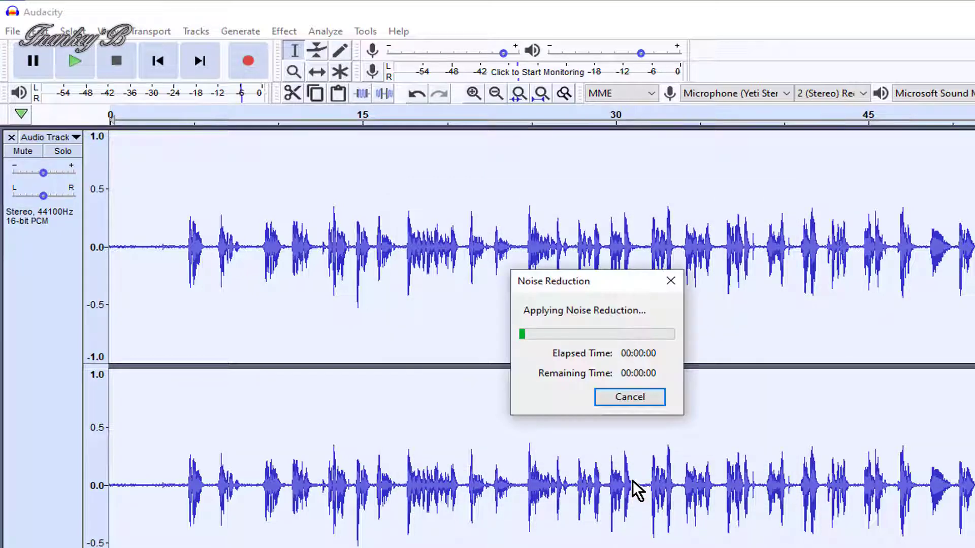